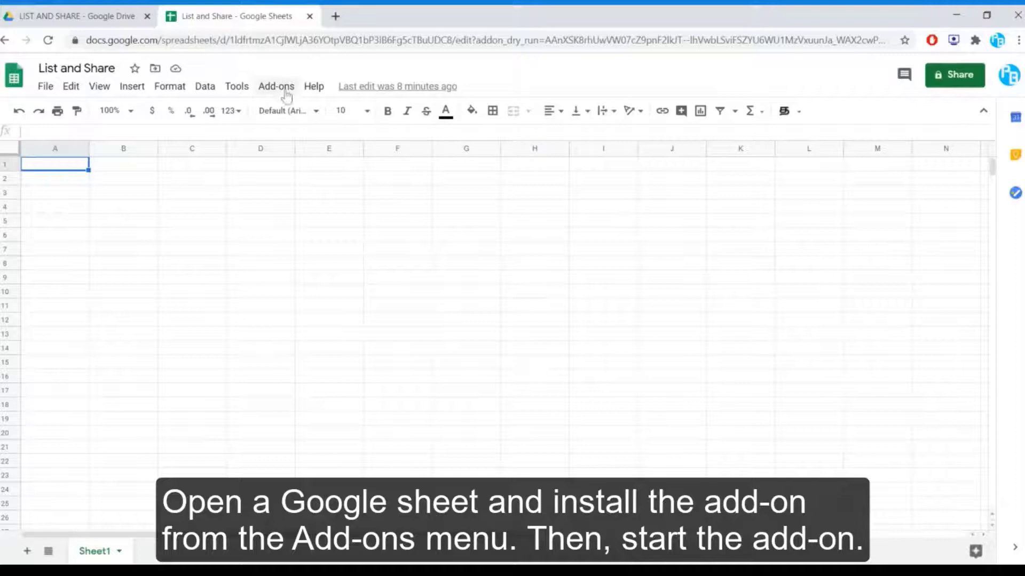
# Step: Launch the List and Share add-on from the Add-ons menu
pyautogui.click(276, 87)
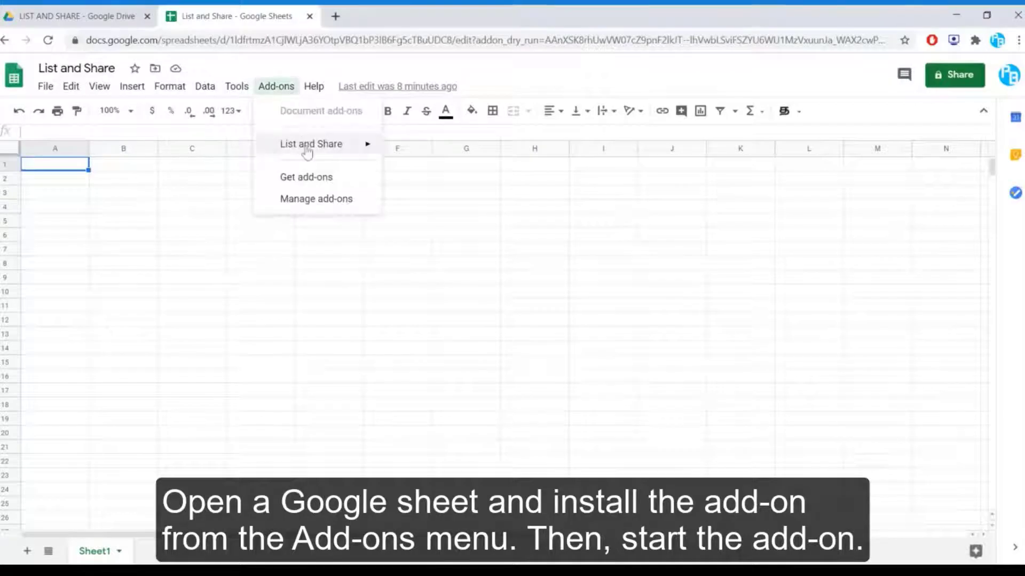
pyautogui.moveTo(307, 152)
pyautogui.click(441, 150)
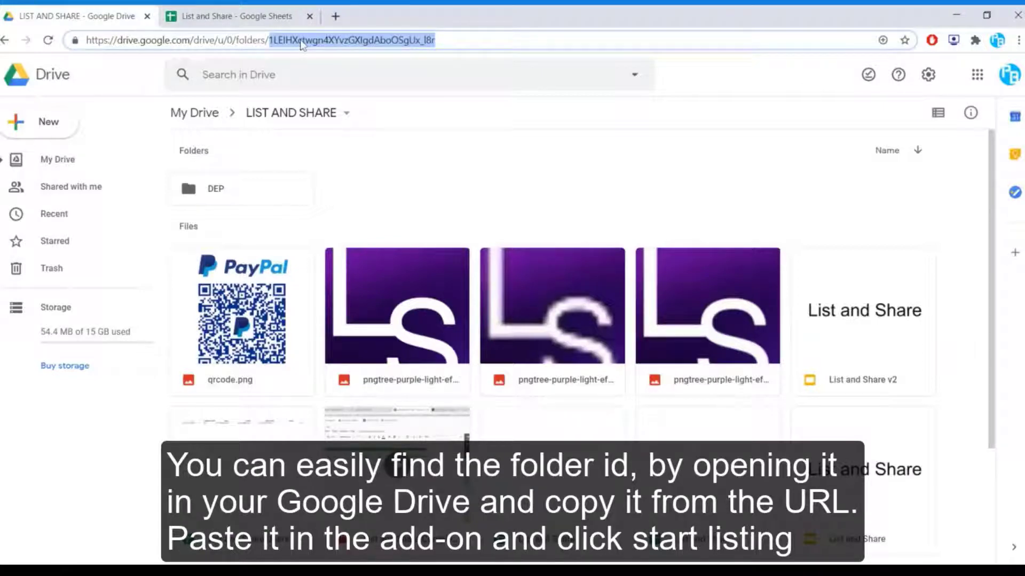
# Step: Paste the LIST AND SHARE folder ID into the add-on and list its 13 items
pyautogui.click(240, 12)
pyautogui.click(880, 235)
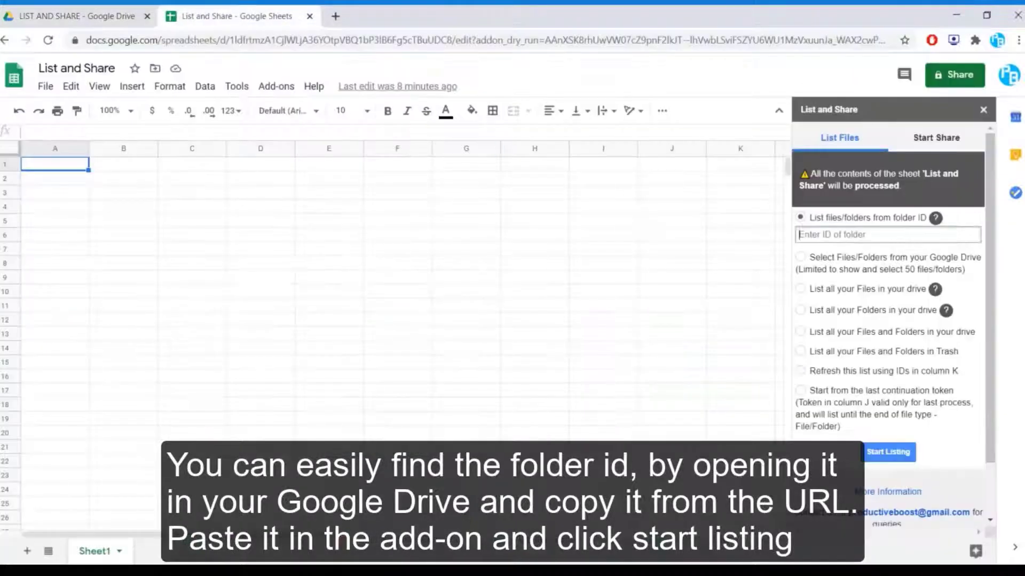
pyautogui.click(888, 453)
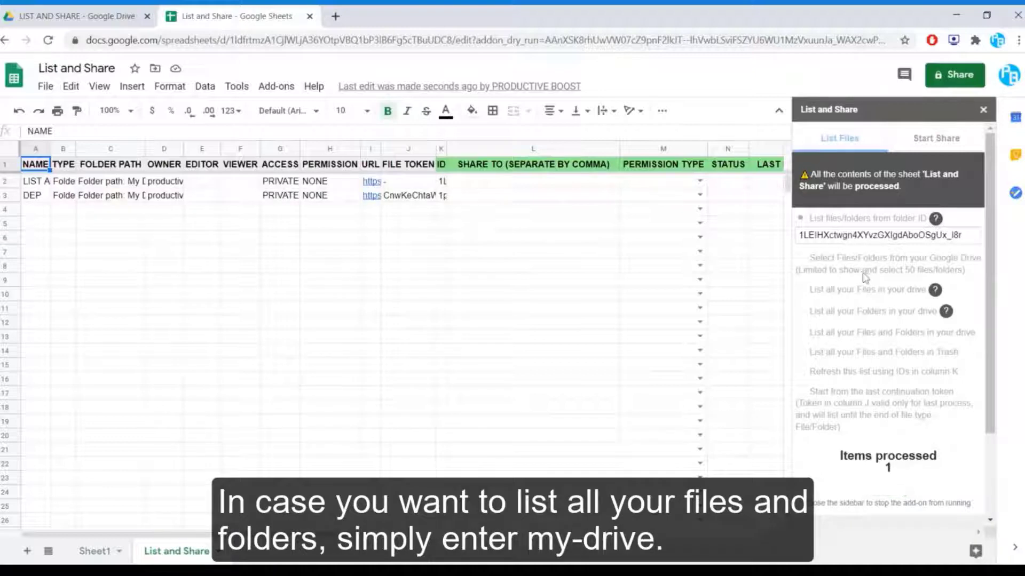
pyautogui.scroll(-3, 862, 275)
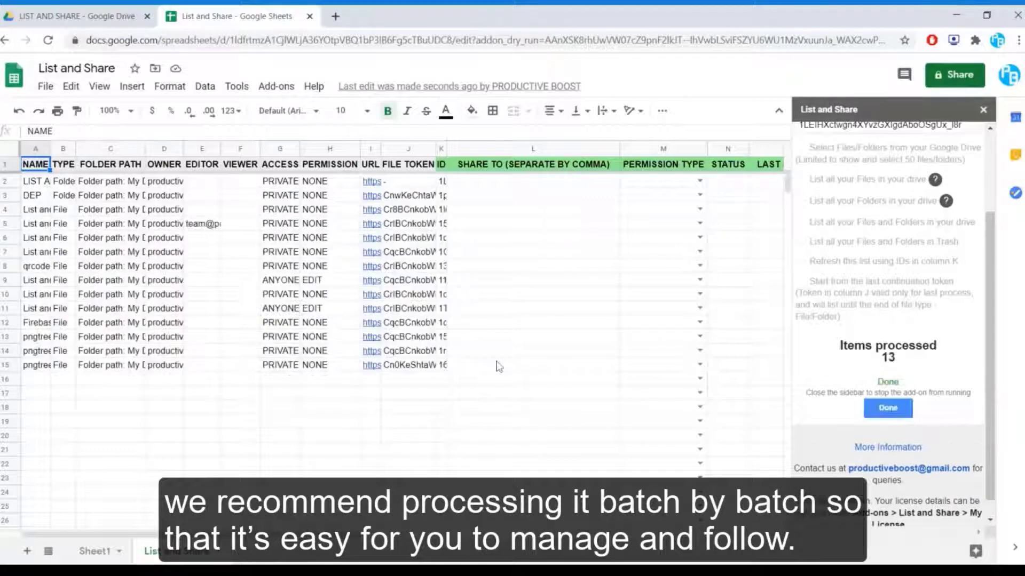
pyautogui.click(893, 413)
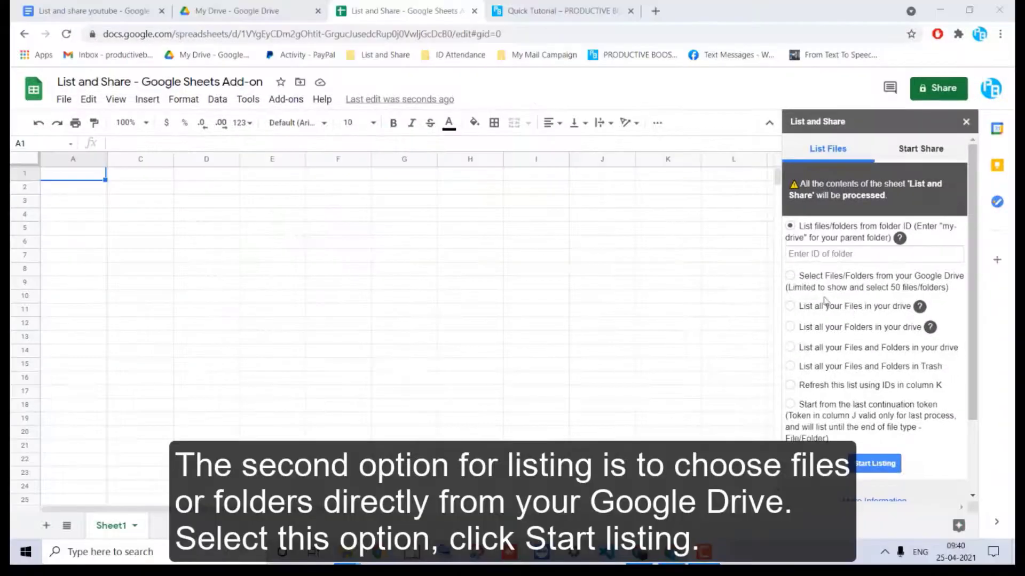
# Step: Pick all five My Drive folders in the Drive picker and list them on the sheet
pyautogui.click(790, 277)
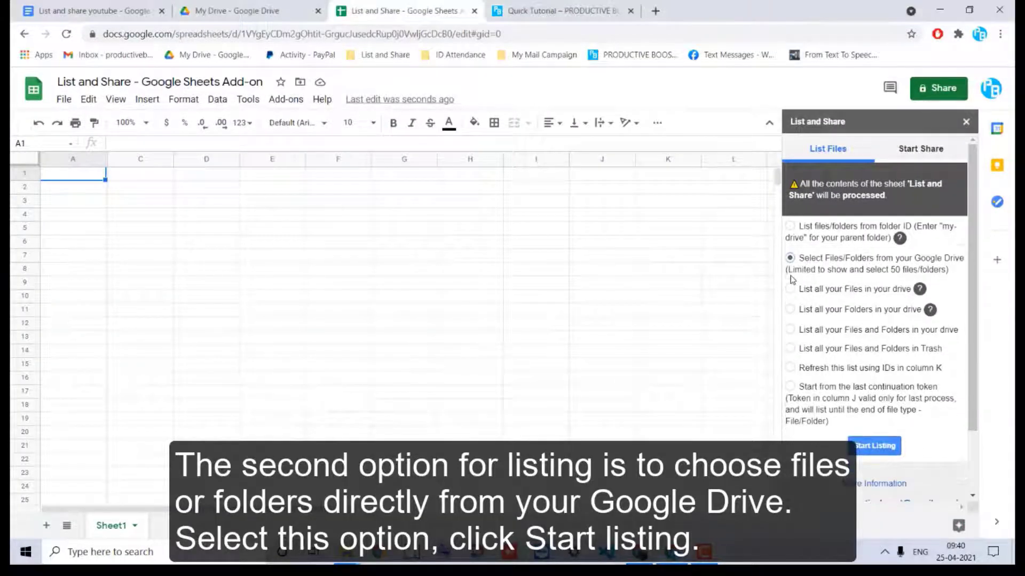
pyautogui.click(870, 447)
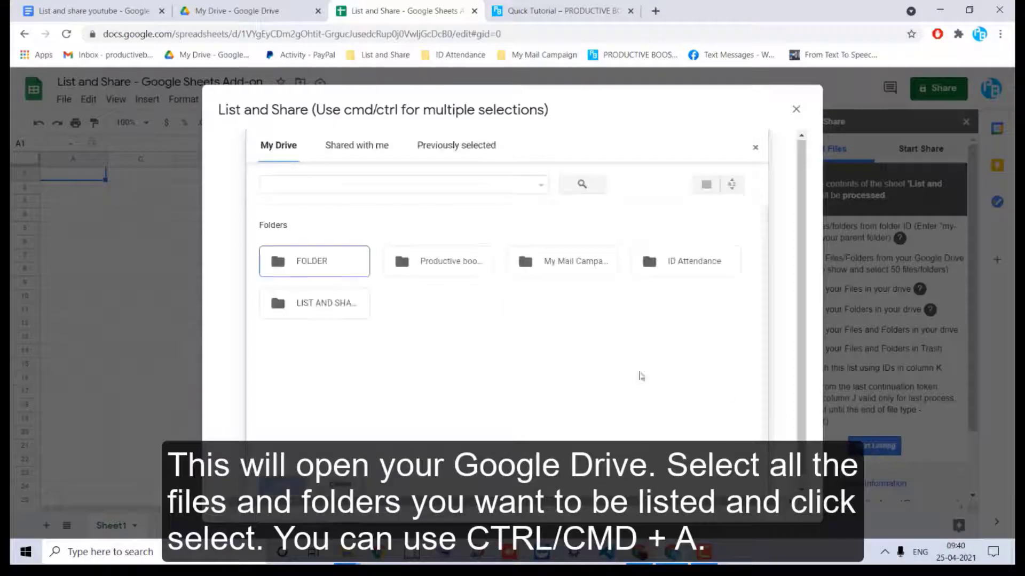
pyautogui.click(361, 311)
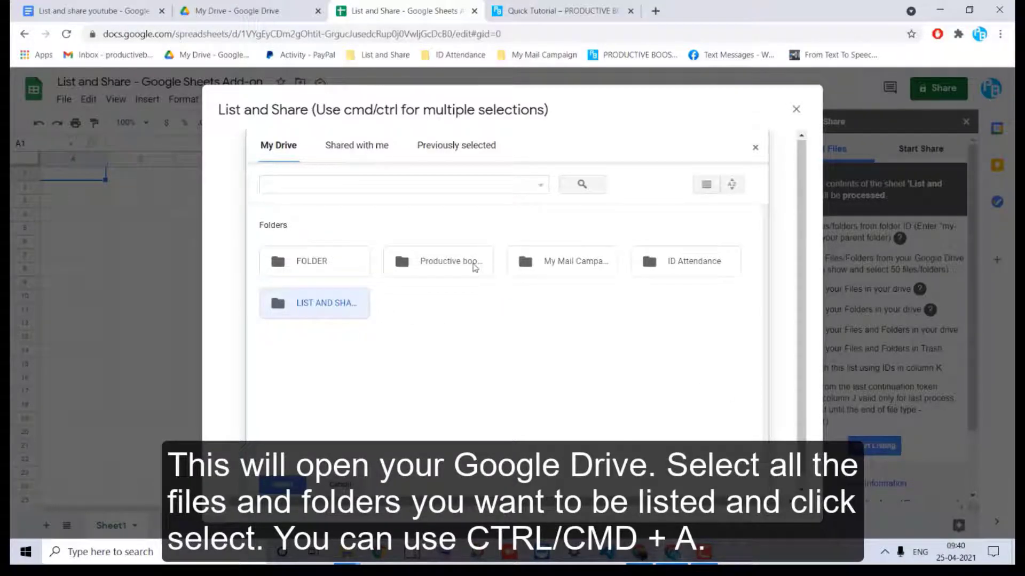
pyautogui.click(497, 373)
pyautogui.hotkey('ctrl', 'a')
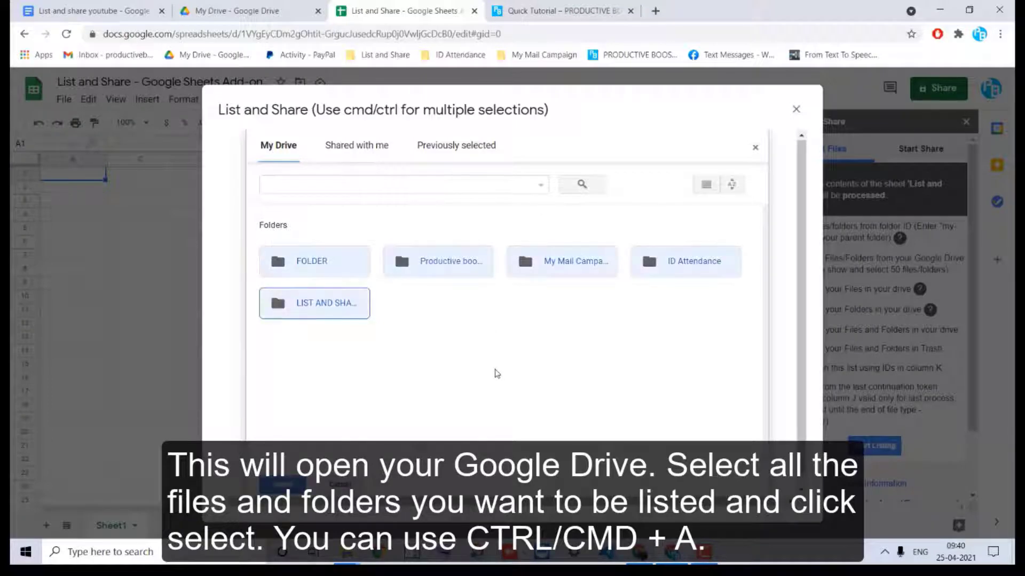
pyautogui.click(275, 482)
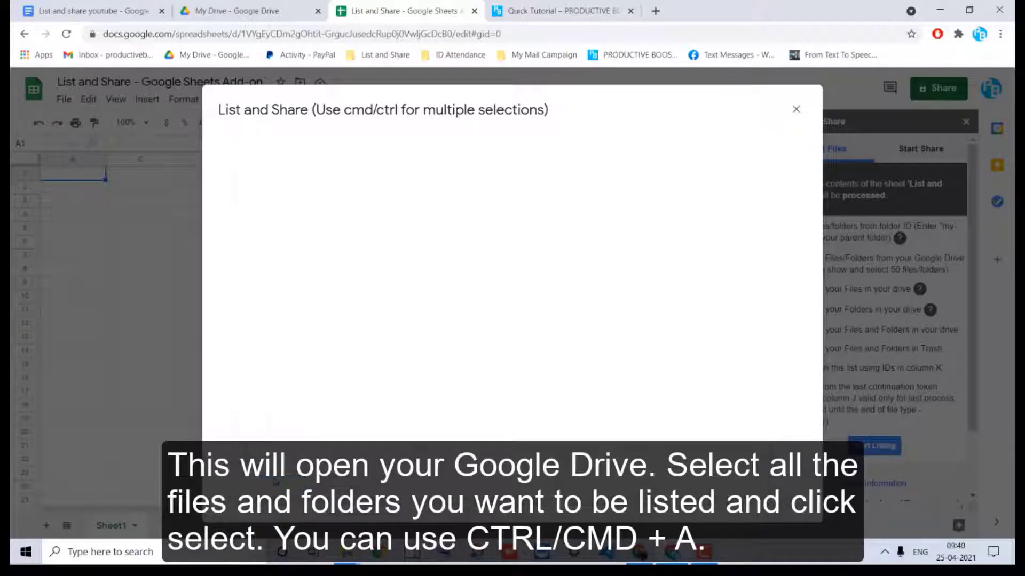
pyautogui.click(798, 108)
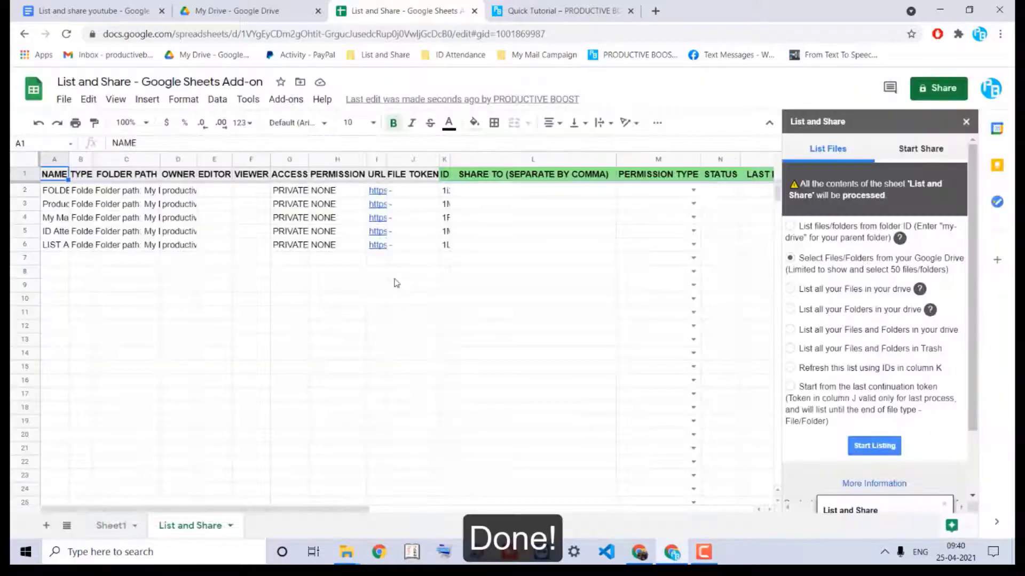
pyautogui.moveTo(54, 191); pyautogui.dragTo(57, 248)
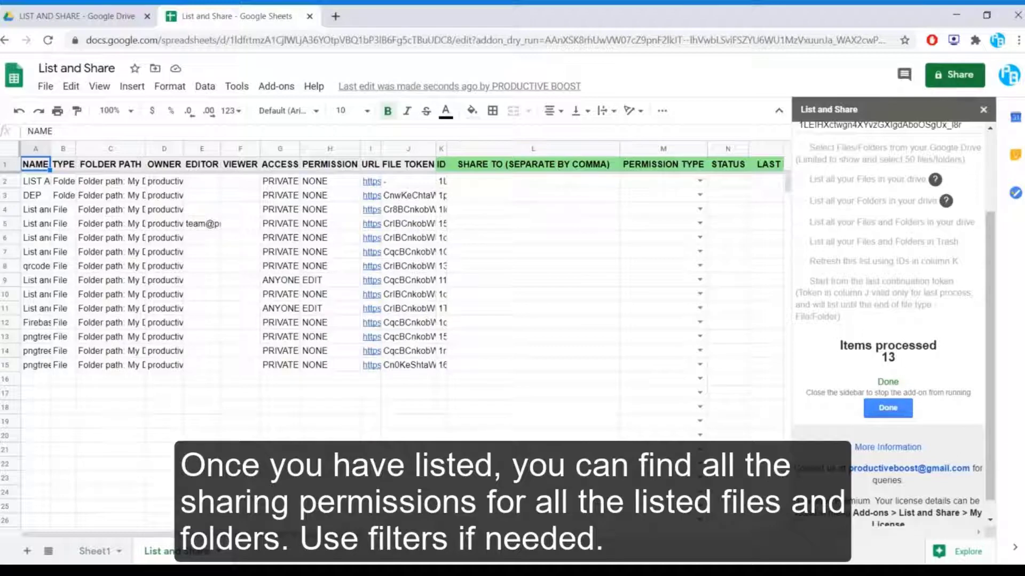
# Step: Reset the add-on, then widen the NAME, EDITOR, OWNER and FOLDER PATH columns
pyautogui.click(890, 411)
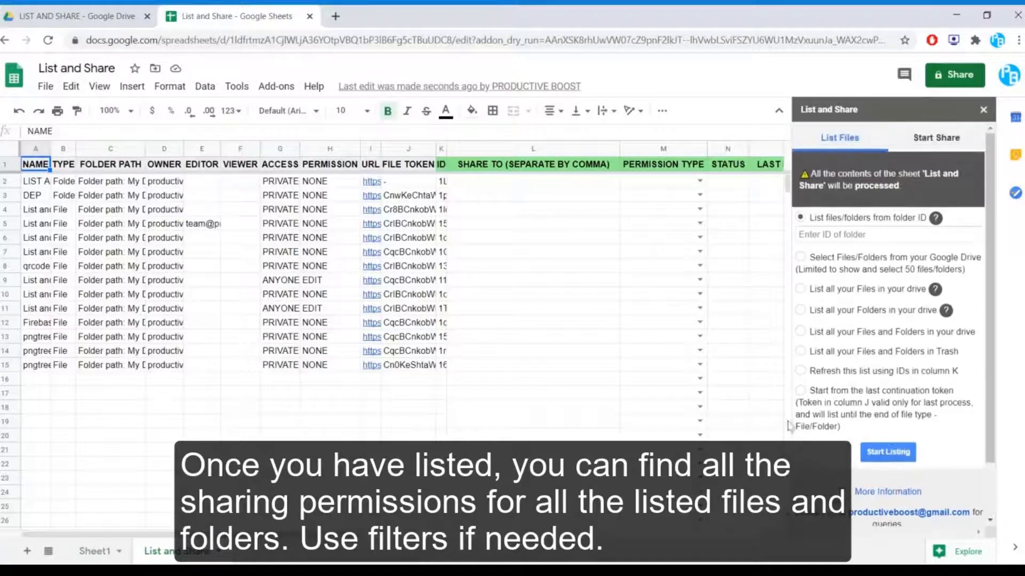
pyautogui.moveTo(50, 149); pyautogui.dragTo(88, 154)
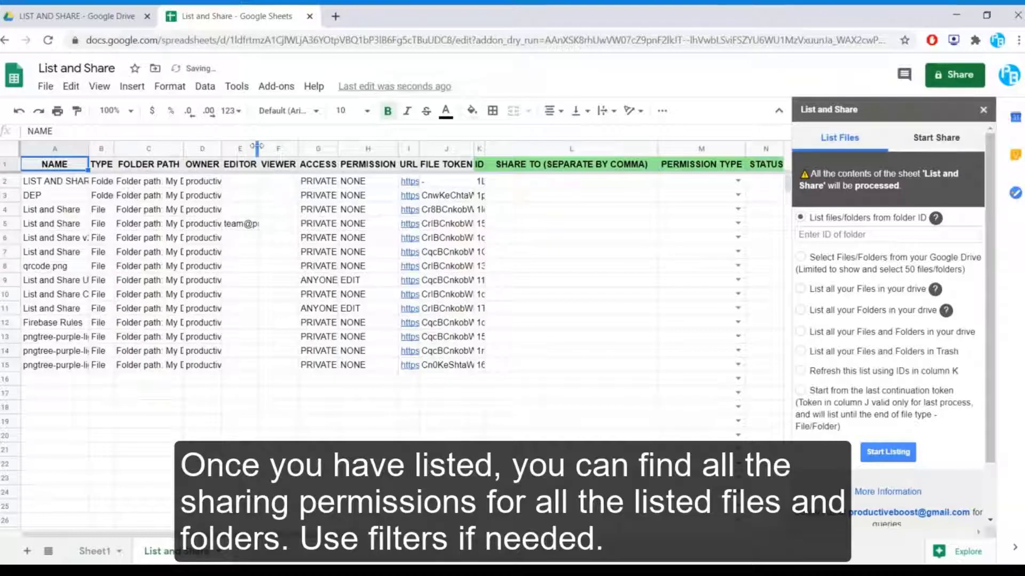
pyautogui.moveTo(258, 151); pyautogui.dragTo(337, 153)
pyautogui.moveTo(221, 150); pyautogui.dragTo(284, 145)
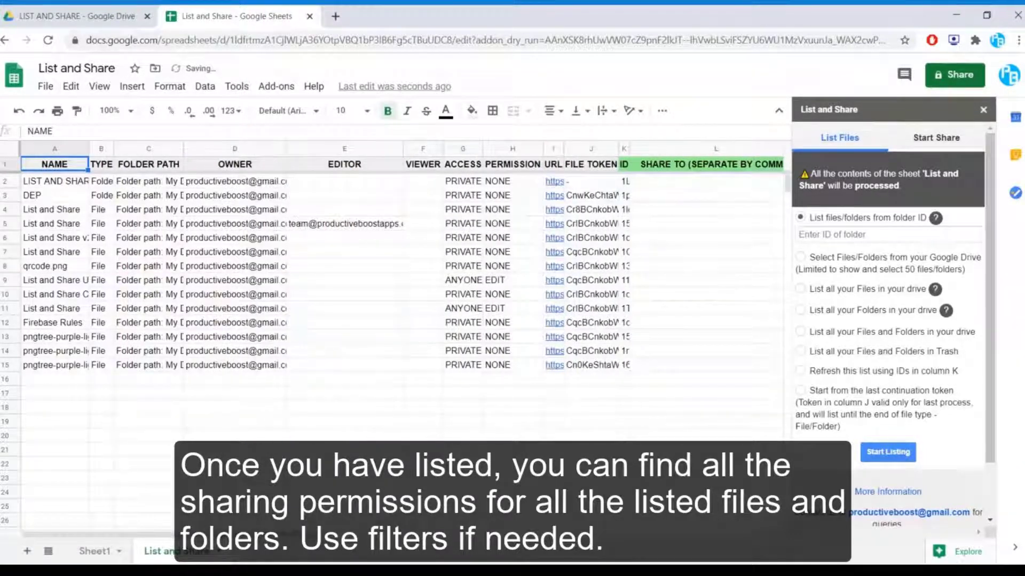
pyautogui.moveTo(288, 534)
pyautogui.mouseDown()
pyautogui.moveTo(459, 534)
pyautogui.moveTo(289, 534)
pyautogui.mouseUp()
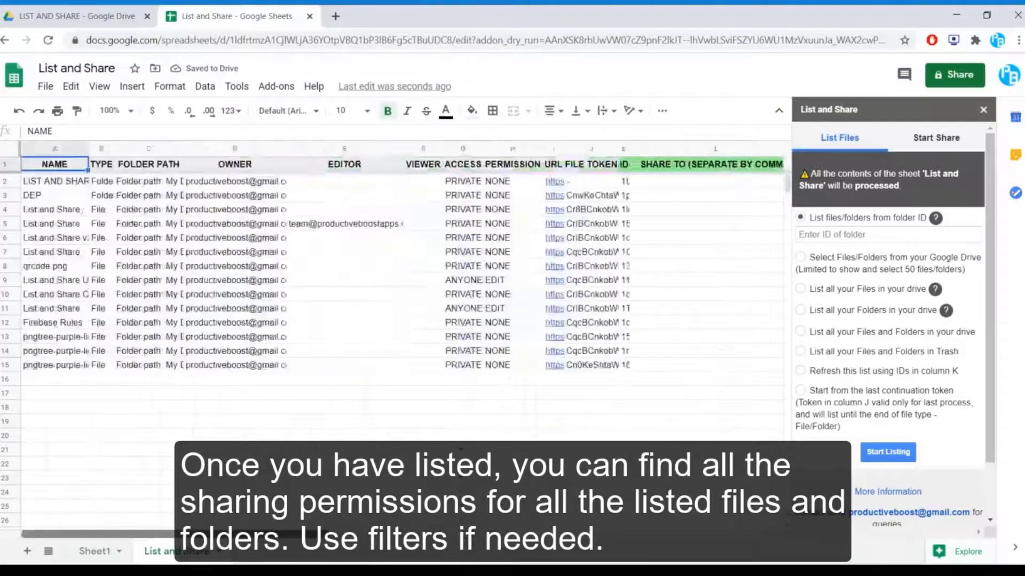
pyautogui.moveTo(182, 150); pyautogui.dragTo(223, 150)
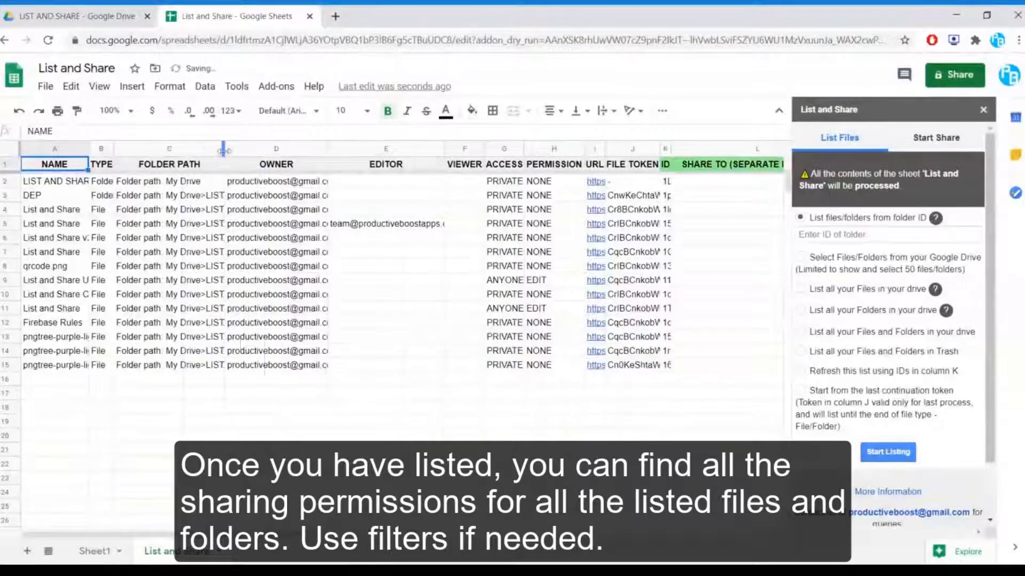
pyautogui.moveTo(203, 534); pyautogui.dragTo(391, 534)
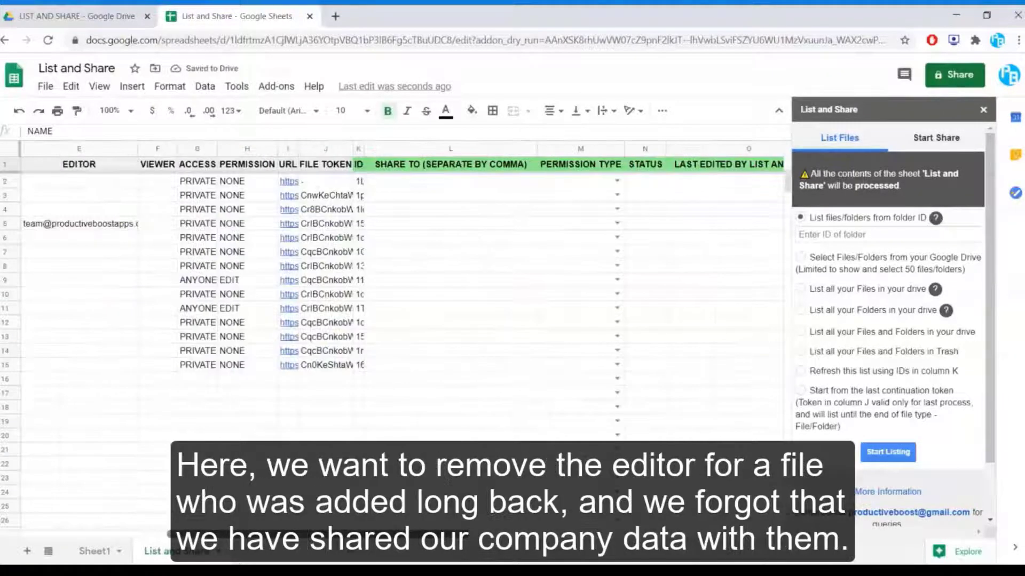
# Step: Enter the editor's e-mail address in SHARE TO cell L5
pyautogui.click(450, 223)
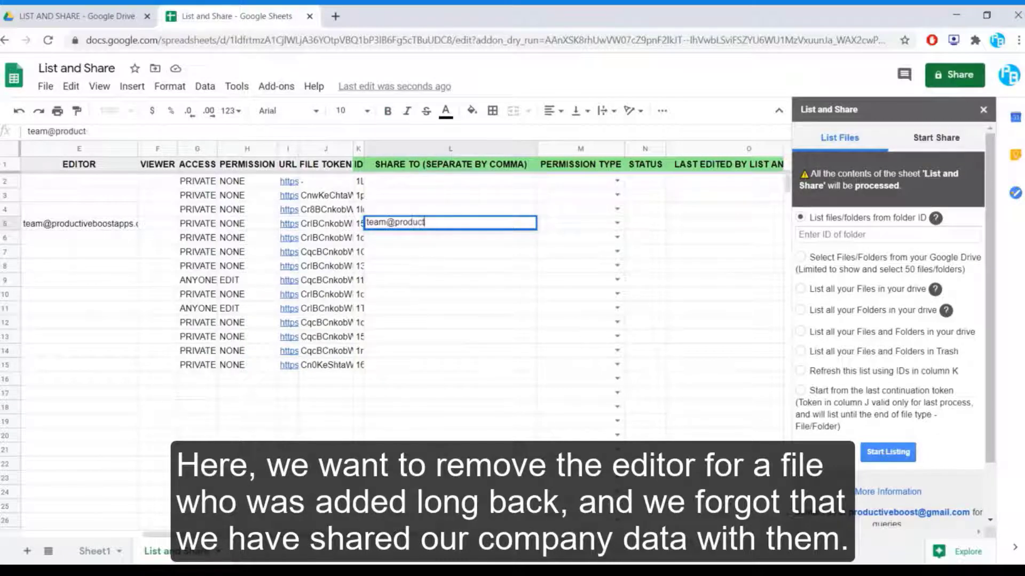
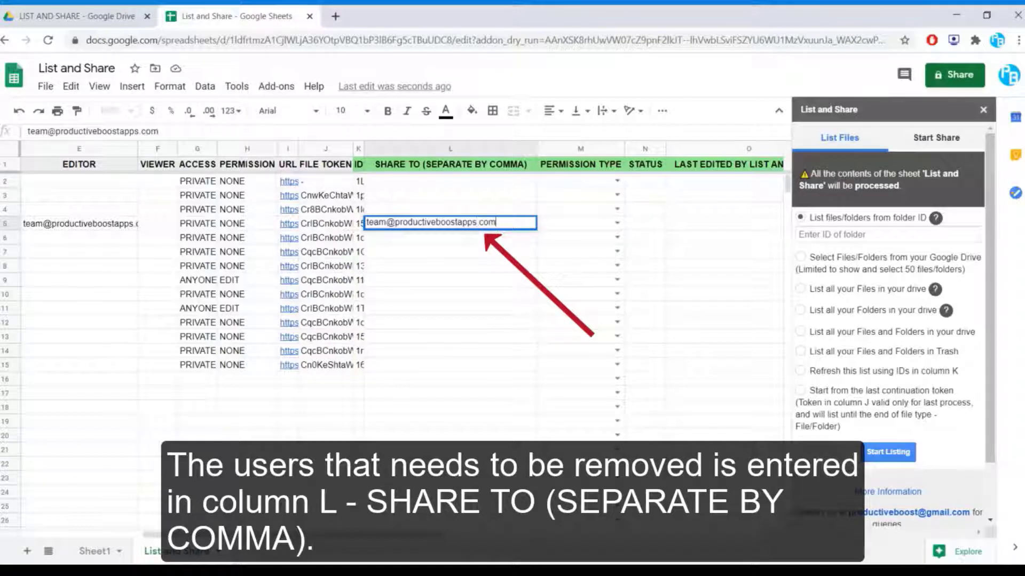
pyautogui.press('Return')
# Step: Set row 5's permission type to Remove editors
pyautogui.click(74, 227)
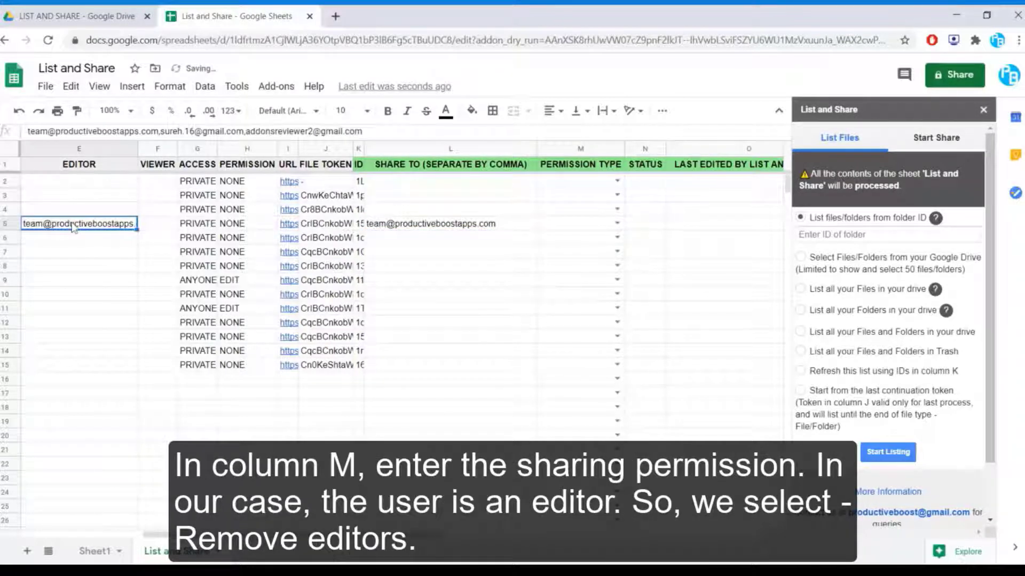
pyautogui.click(414, 224)
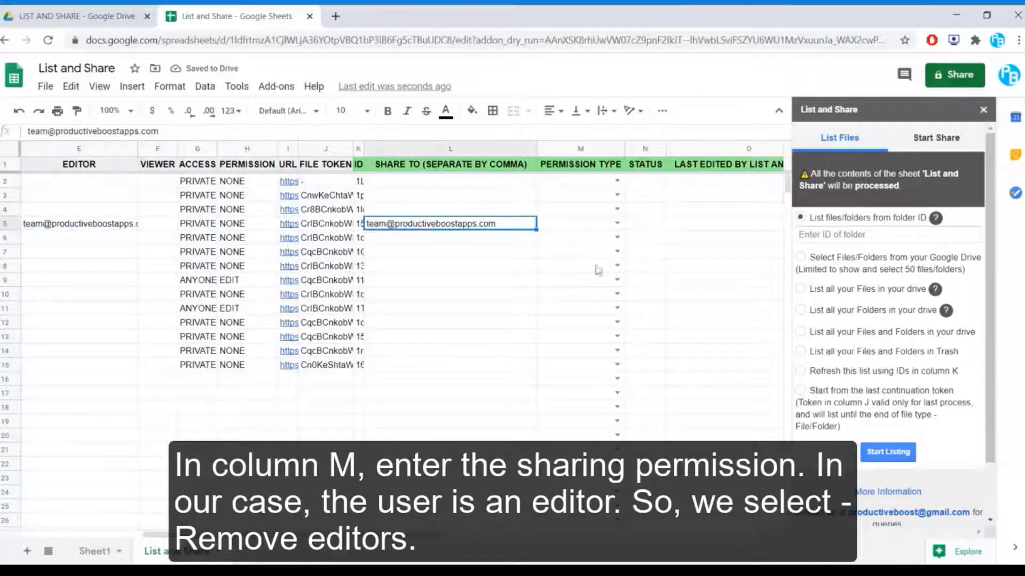
pyautogui.click(617, 224)
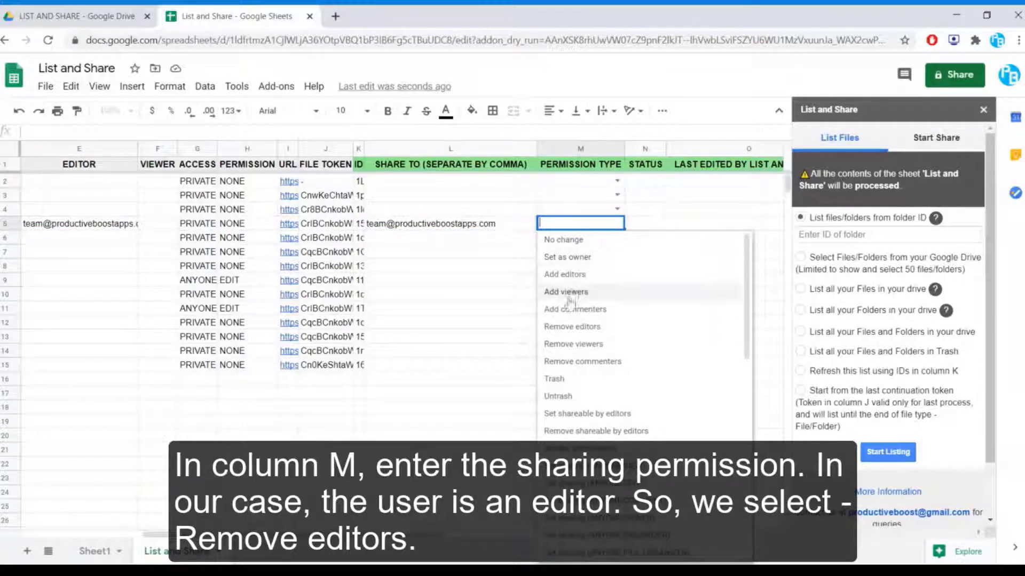
pyautogui.click(572, 326)
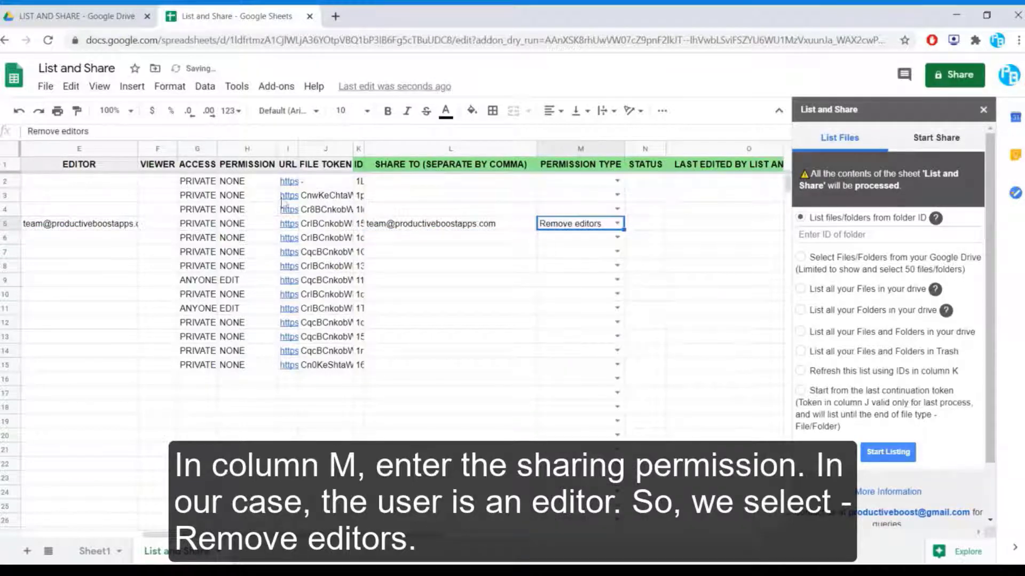
pyautogui.click(92, 167)
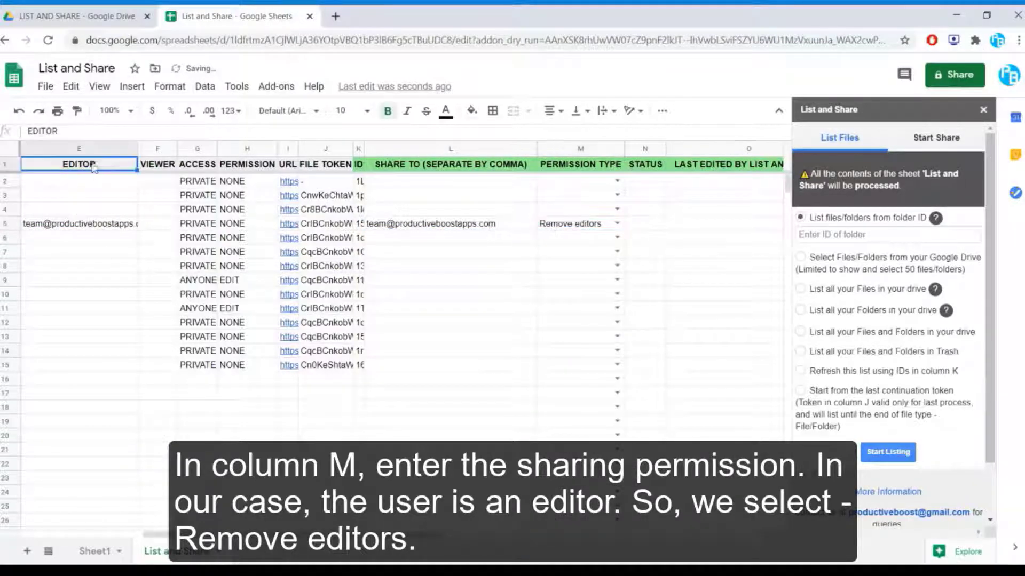
pyautogui.click(571, 229)
pyautogui.click(636, 227)
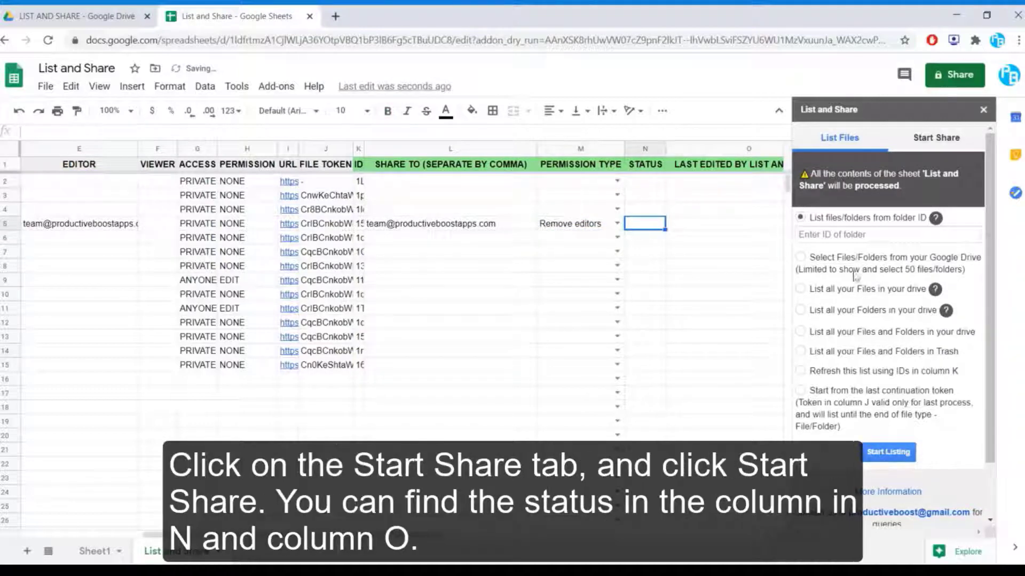
# Step: Run Start Sharing from the add-on so all 14 rows show Done
pyautogui.click(929, 139)
pyautogui.click(877, 377)
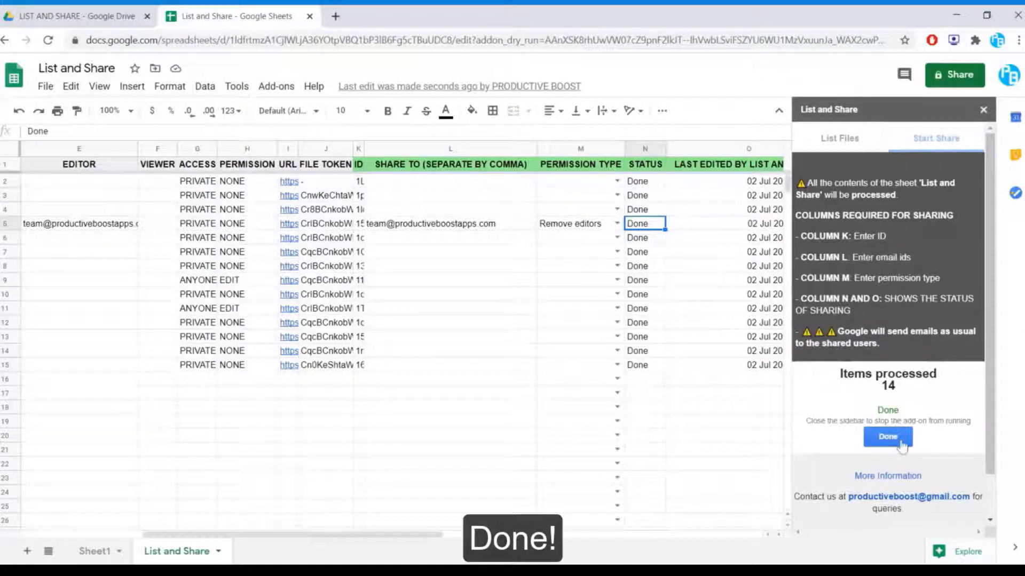
pyautogui.click(887, 438)
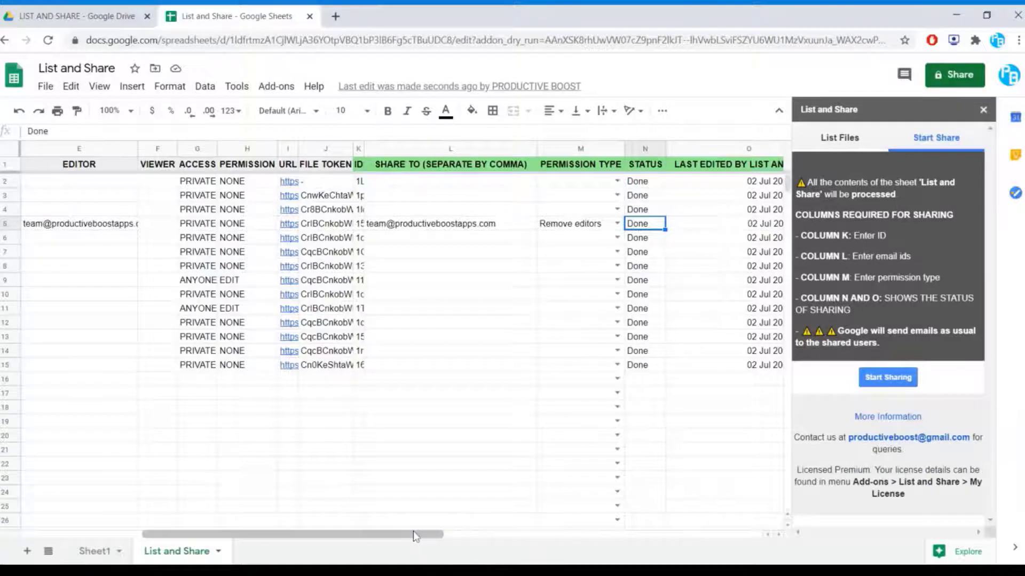
pyautogui.moveTo(413, 530); pyautogui.dragTo(291, 531)
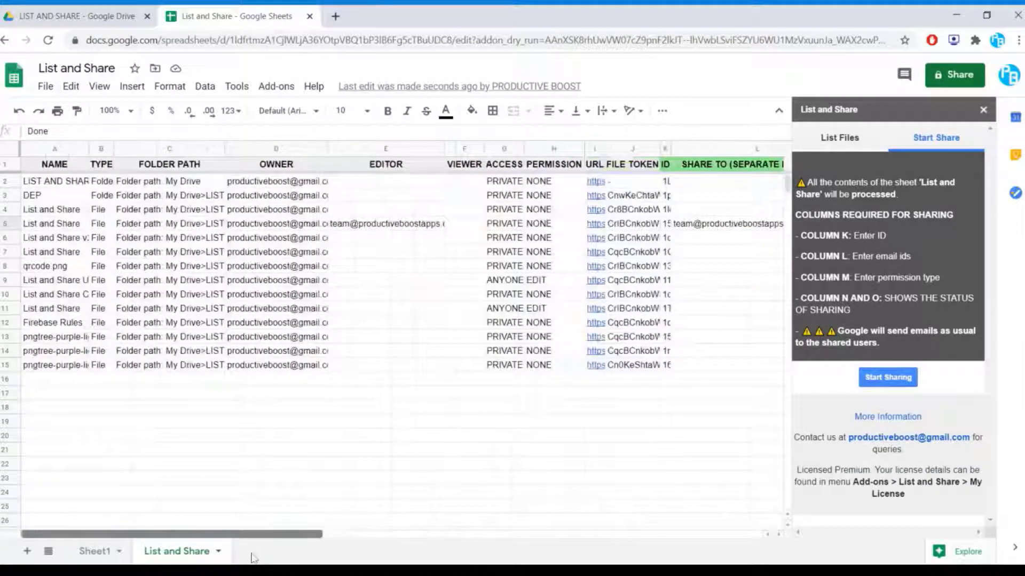
# Step: Refresh the 14-item list using the file IDs in K2:K15, widening column K
pyautogui.click(849, 149)
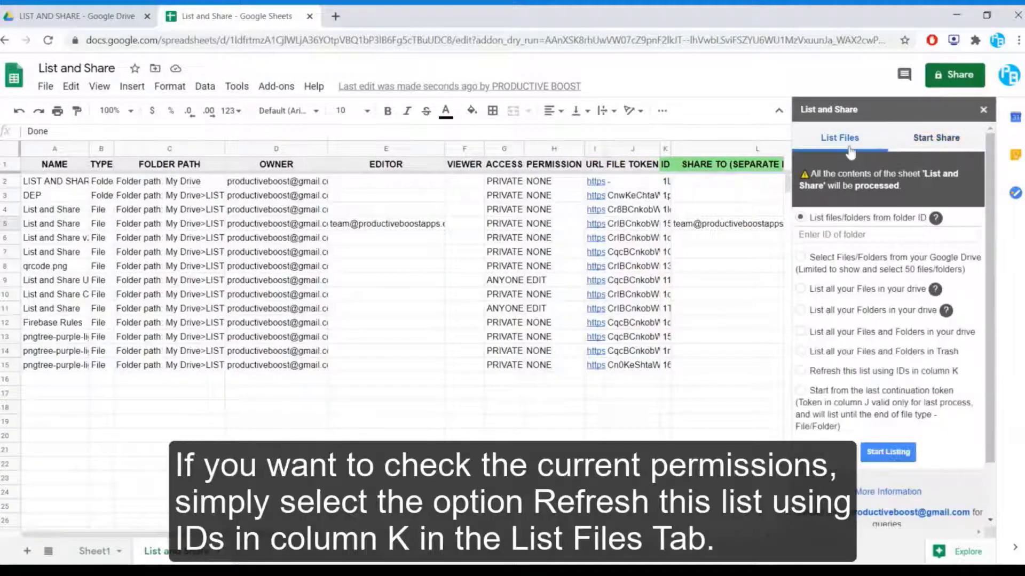
pyautogui.click(861, 369)
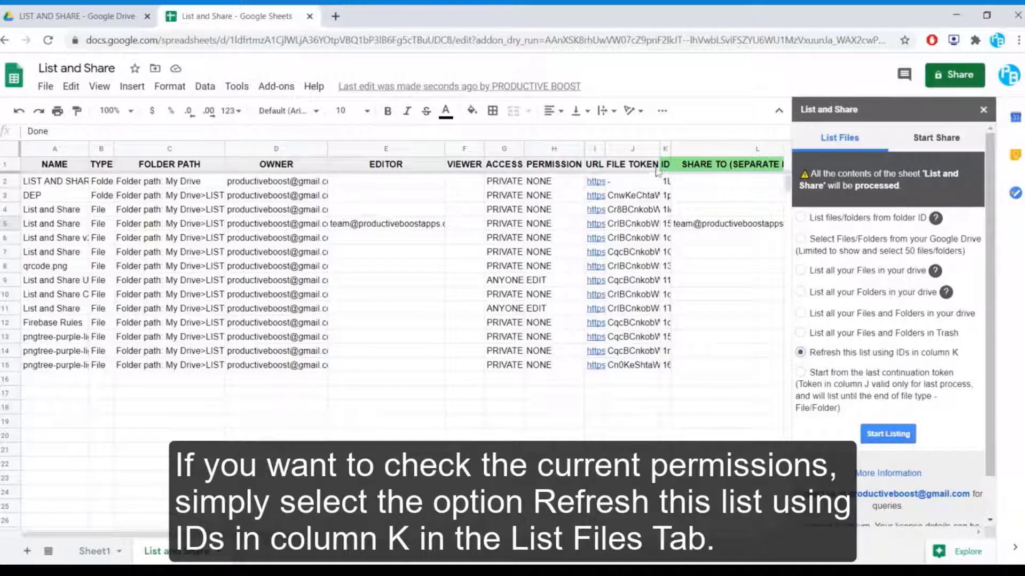
pyautogui.moveTo(666, 180); pyautogui.dragTo(663, 333)
pyautogui.keyDown('shift'); pyautogui.click(663, 370); pyautogui.keyUp('shift')
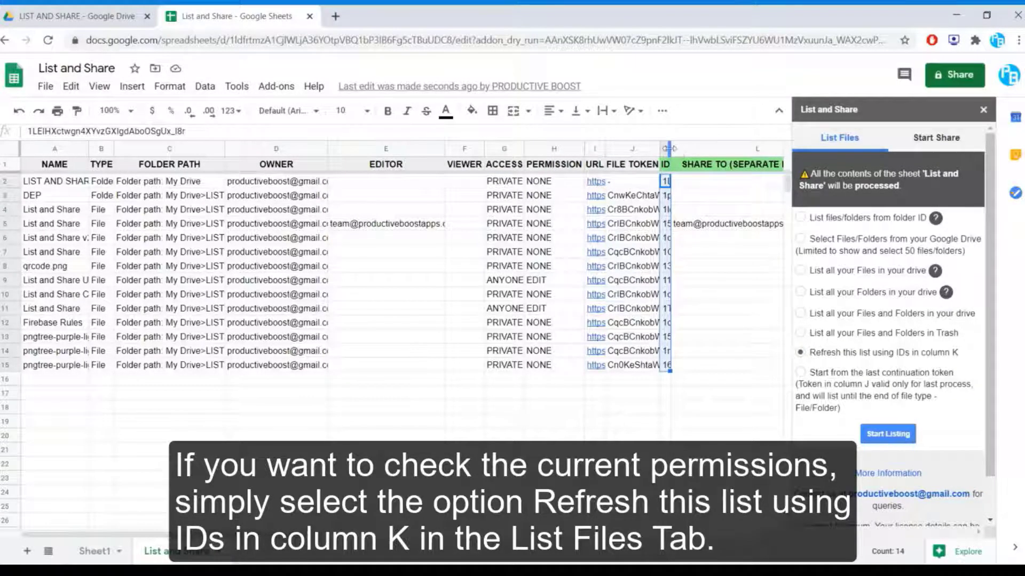
pyautogui.moveTo(670, 148); pyautogui.dragTo(714, 149)
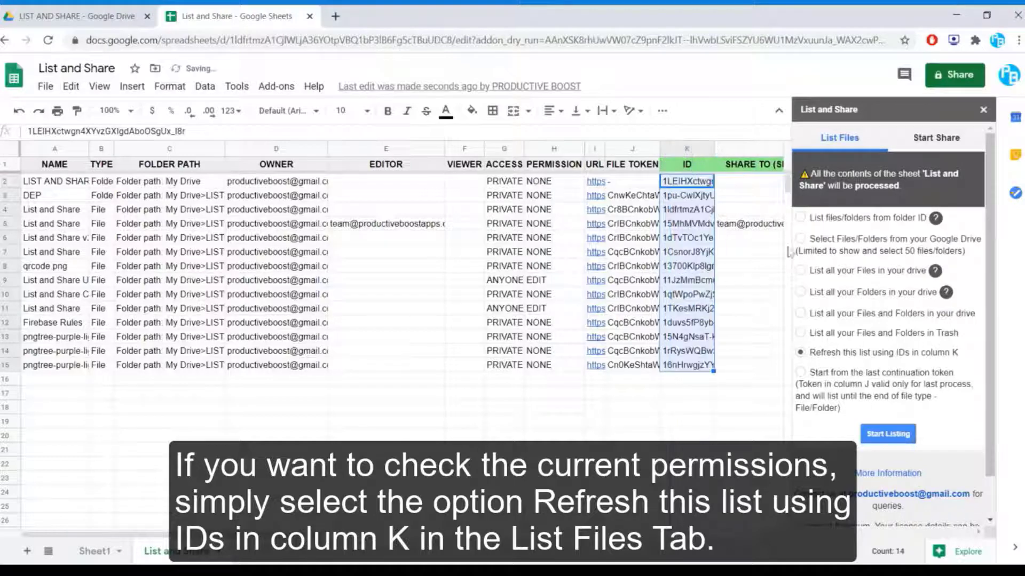
pyautogui.click(888, 434)
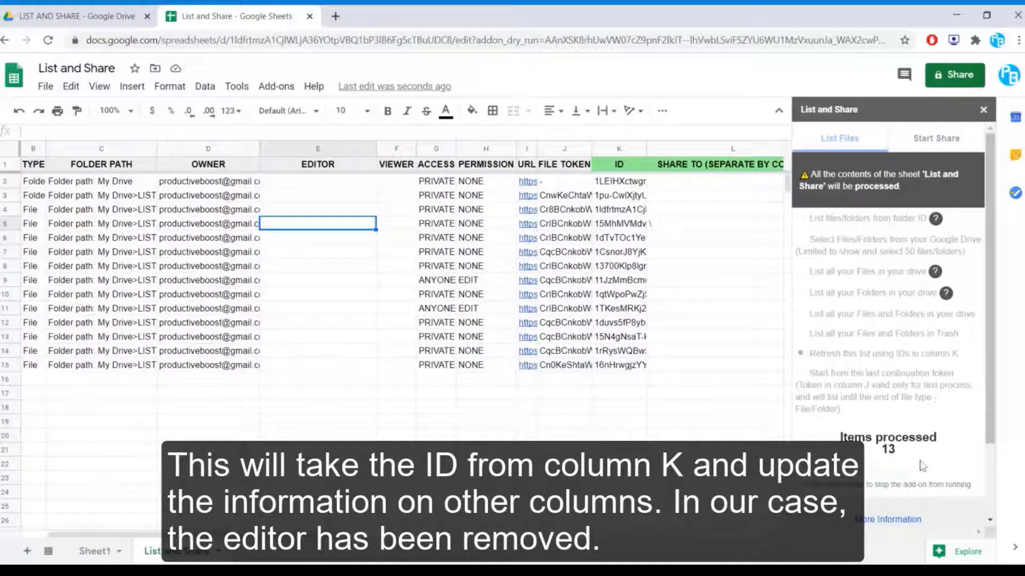
pyautogui.scroll(-2, 916, 464)
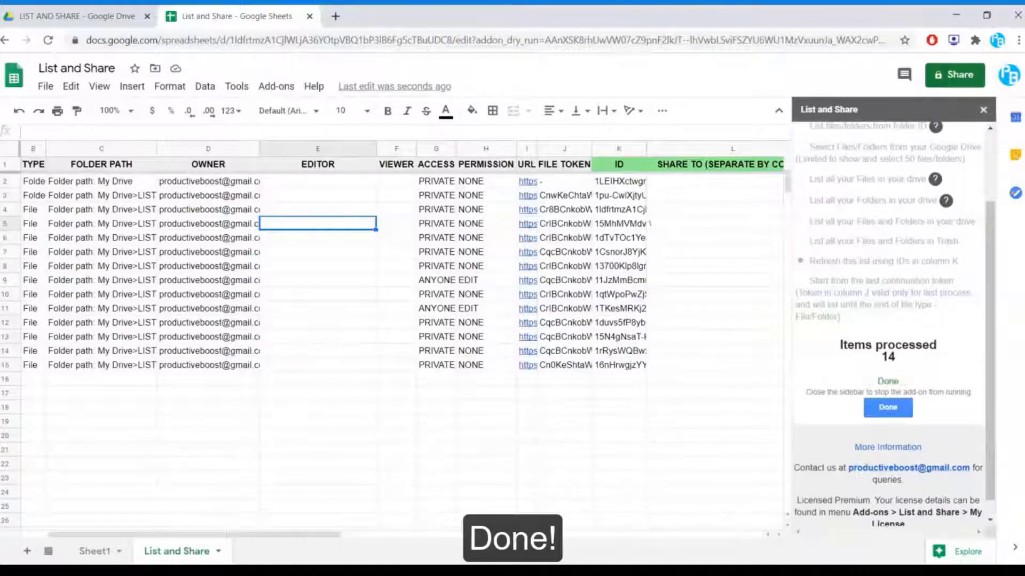
pyautogui.scroll(-1, 889, 491)
pyautogui.click(887, 389)
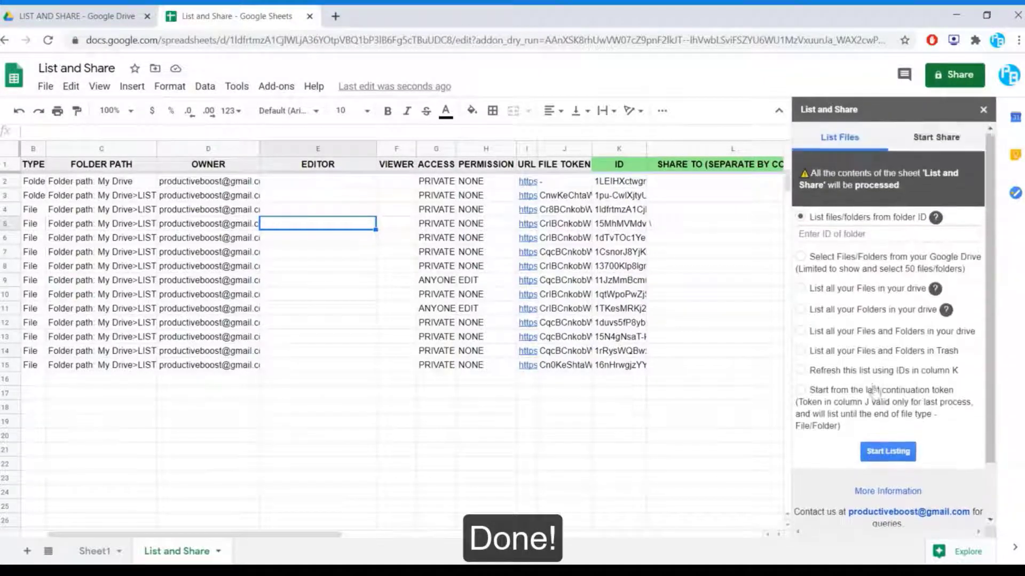
pyautogui.click(850, 416)
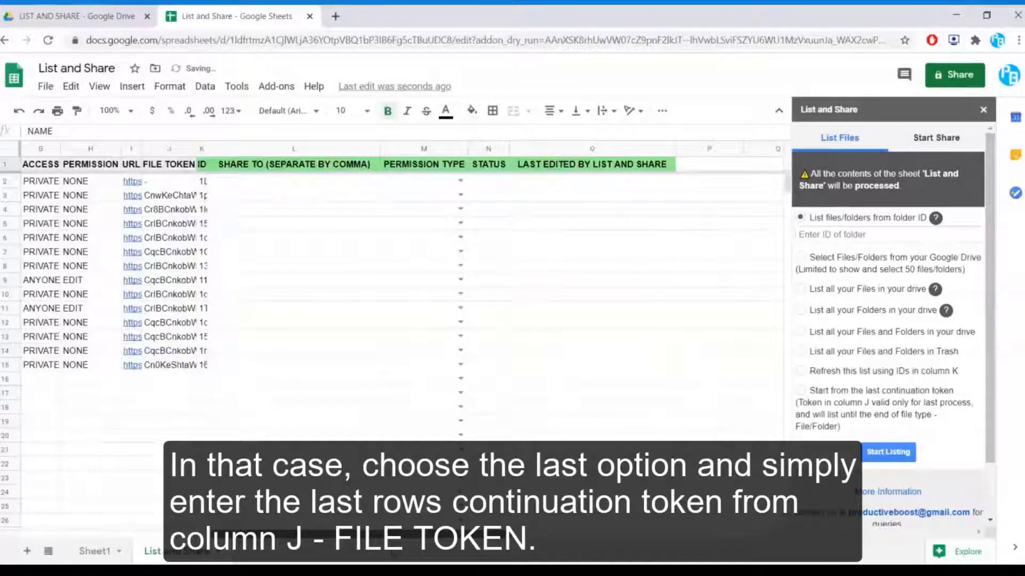
# Step: Paste the column J continuation token and continue listing, adding rows 16–18
pyautogui.hscroll(-5, 374, 267)
pyautogui.click(563, 322)
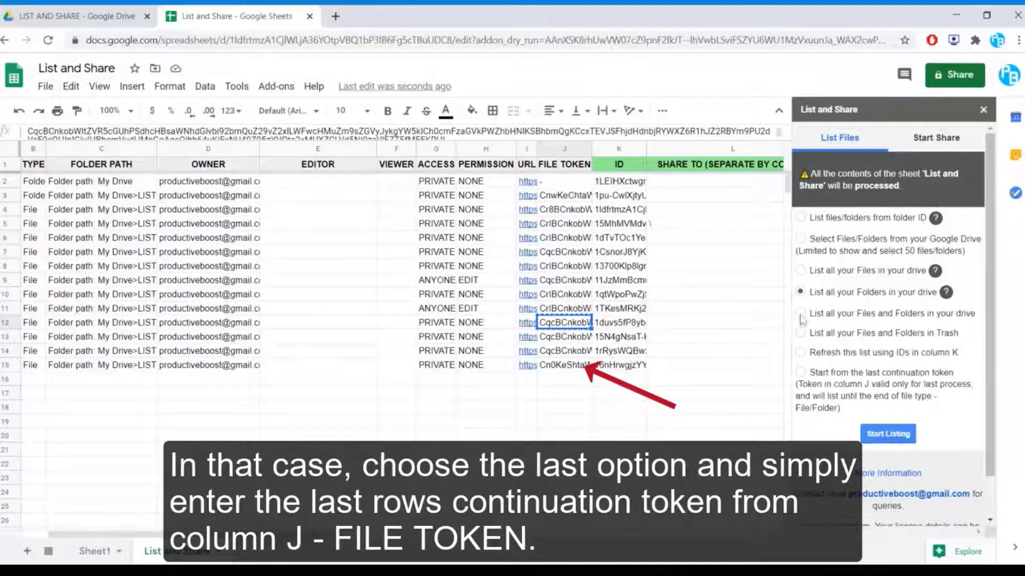
pyautogui.click(843, 375)
pyautogui.click(886, 422)
pyautogui.hotkey('ctrl', 'v')
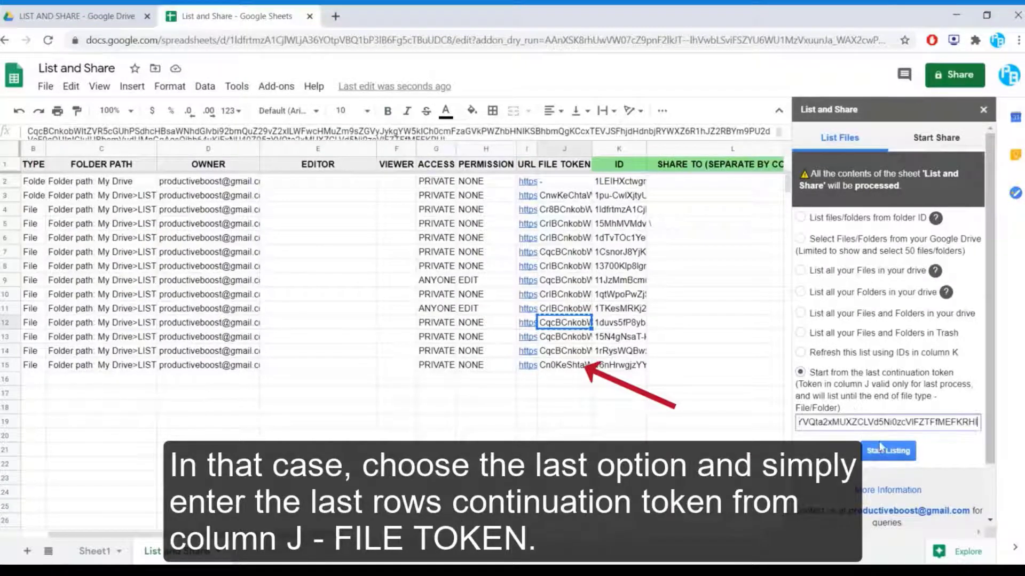
pyautogui.click(886, 451)
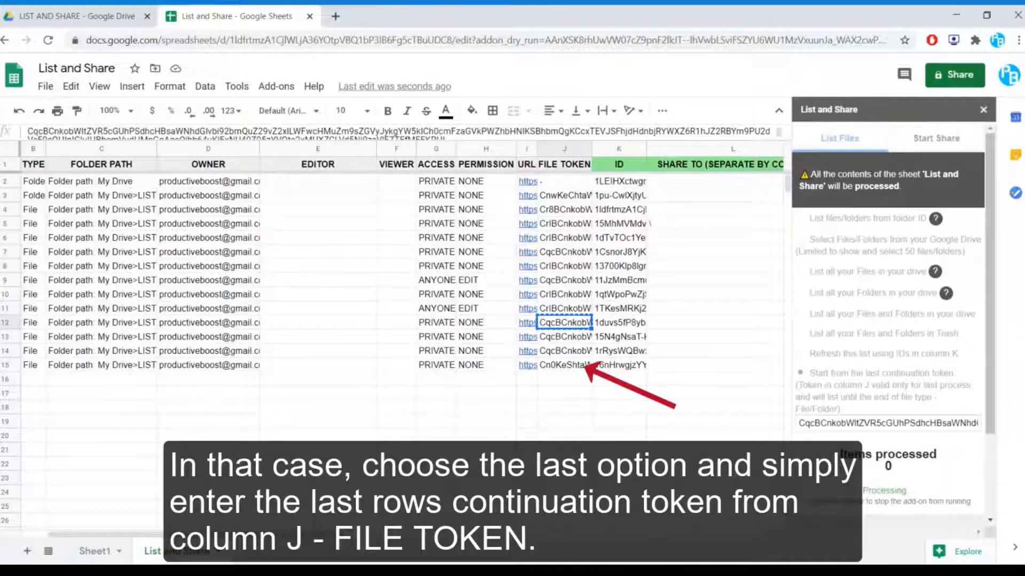
pyautogui.moveTo(246, 534); pyautogui.dragTo(219, 534)
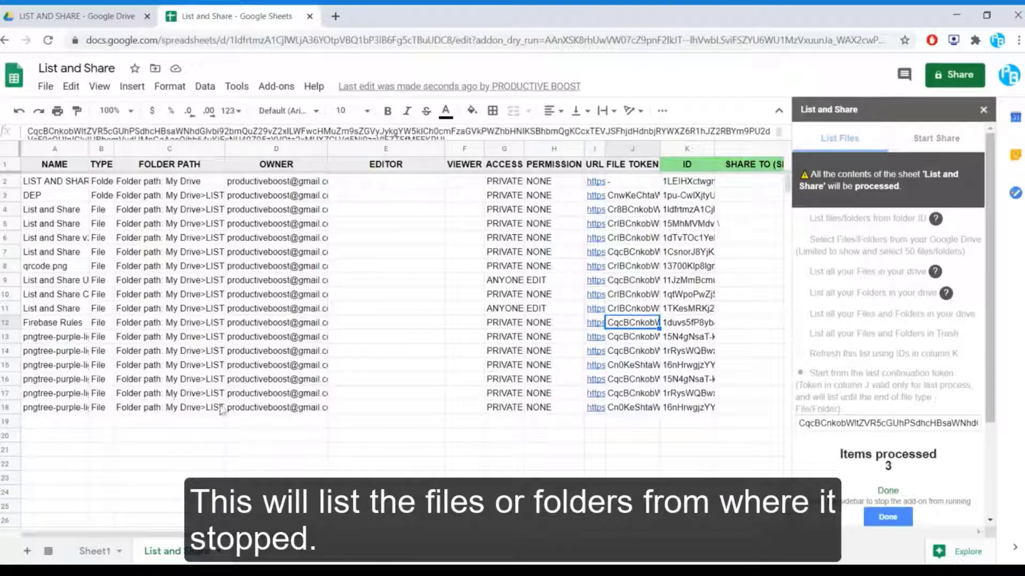
pyautogui.click(887, 517)
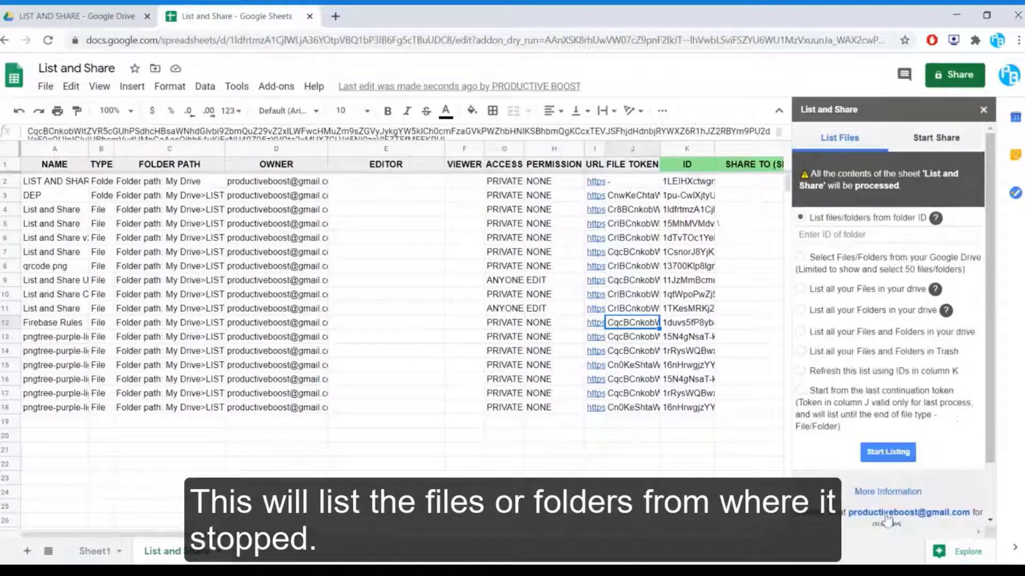
pyautogui.moveTo(11, 380); pyautogui.dragTo(10, 407)
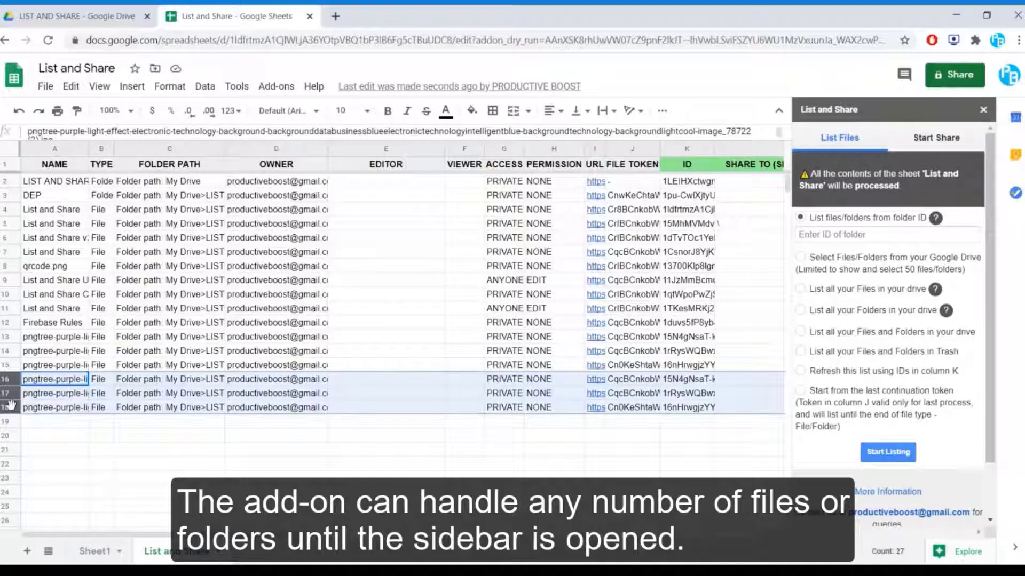
# Step: Delete the contents of rows 16–18, leaving 14 items, and close the sidebar
pyautogui.press('Delete')
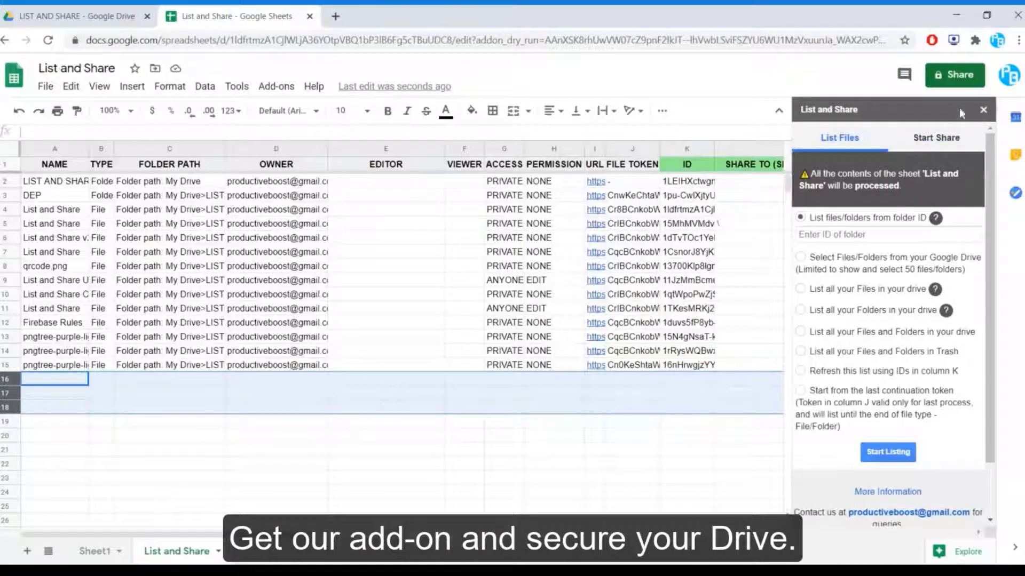
pyautogui.click(983, 110)
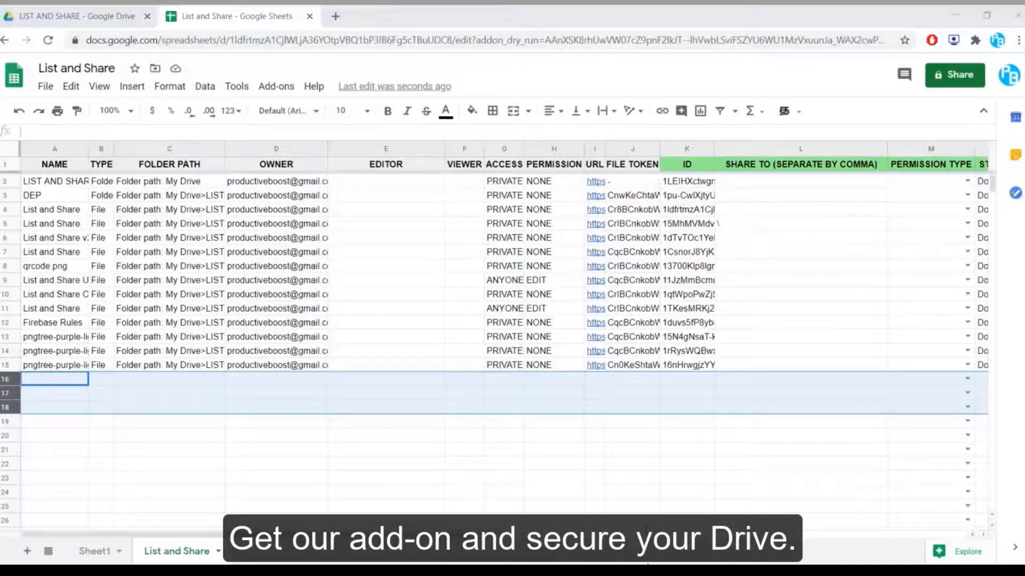